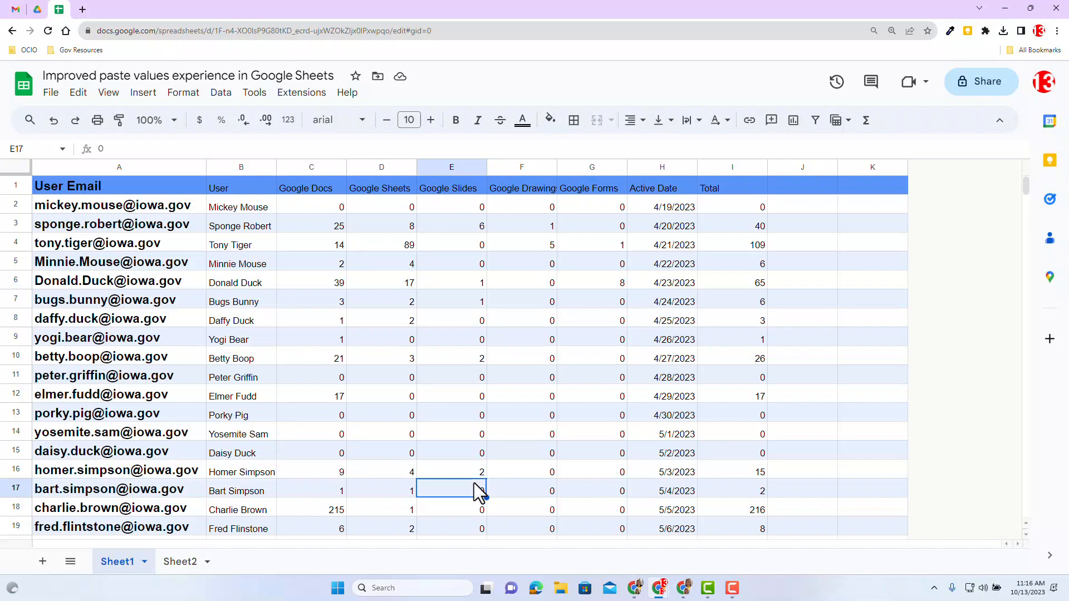
Copy the Active Date column H and paste only its values into column J, starting at J1
left_click(678, 206)
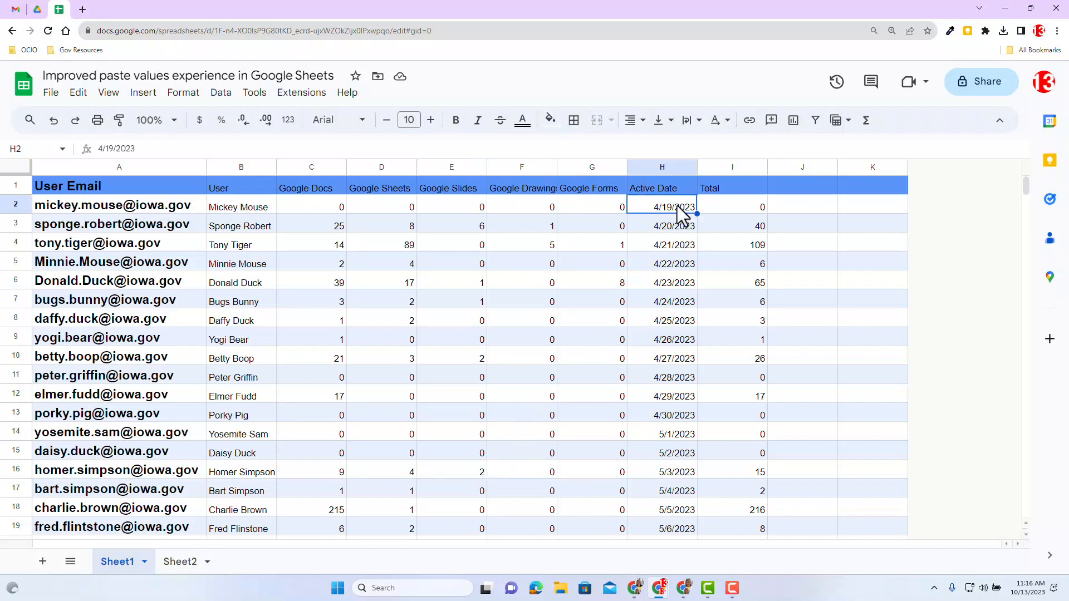
left_click(657, 167)
right_click(659, 166)
left_click(685, 157)
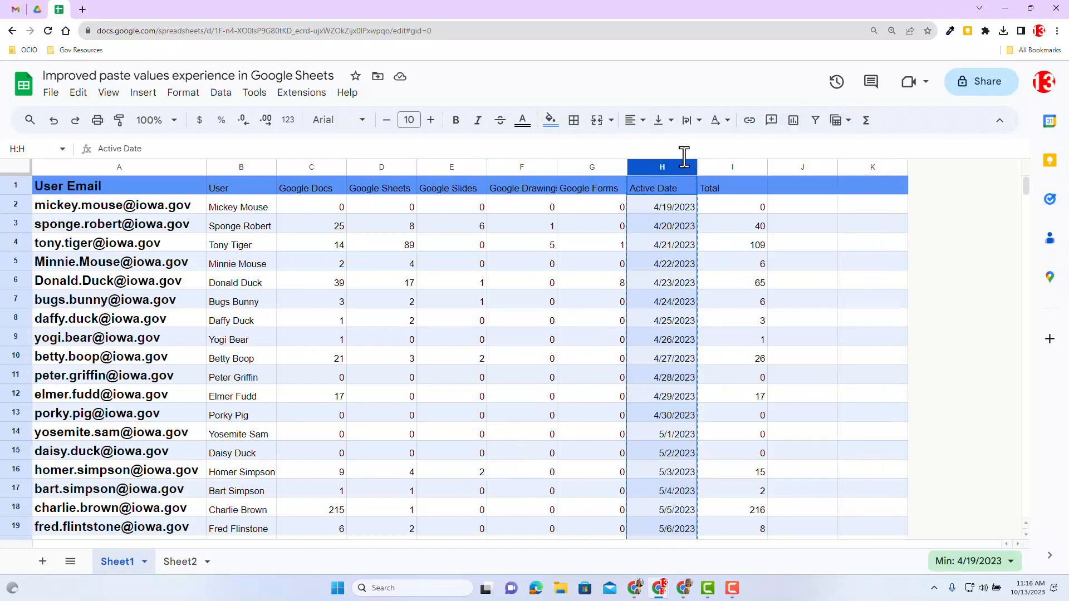
left_click(794, 185)
right_click(795, 184)
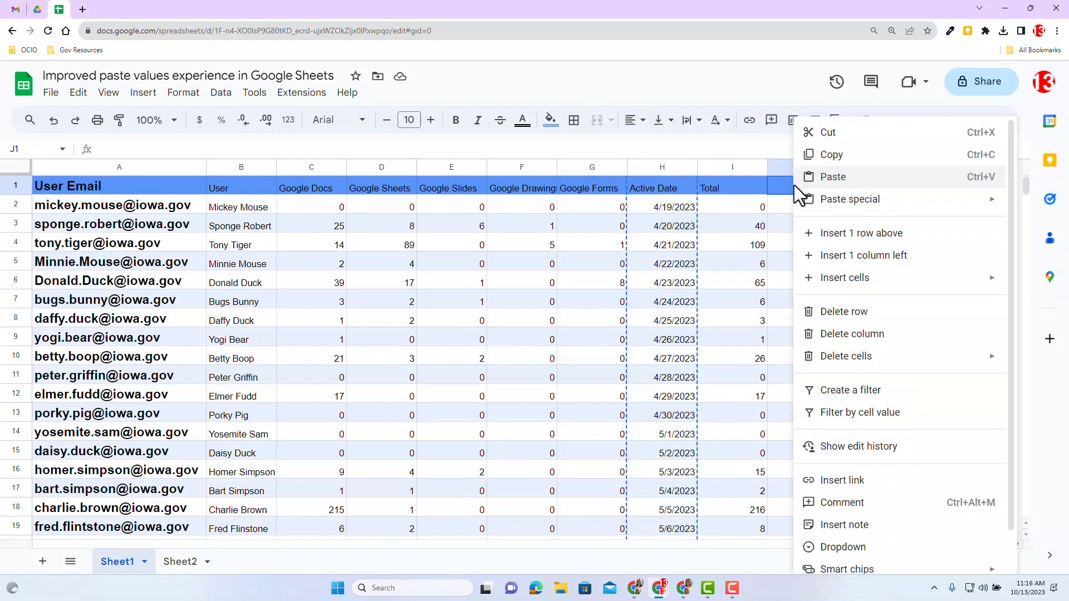
mouse_move(813, 199)
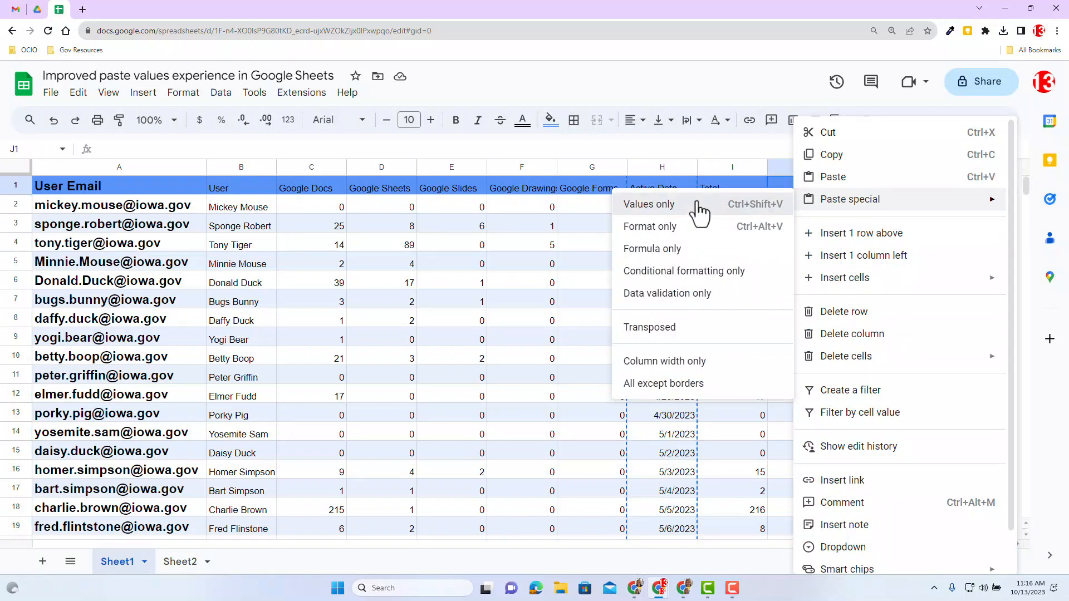
left_click(699, 206)
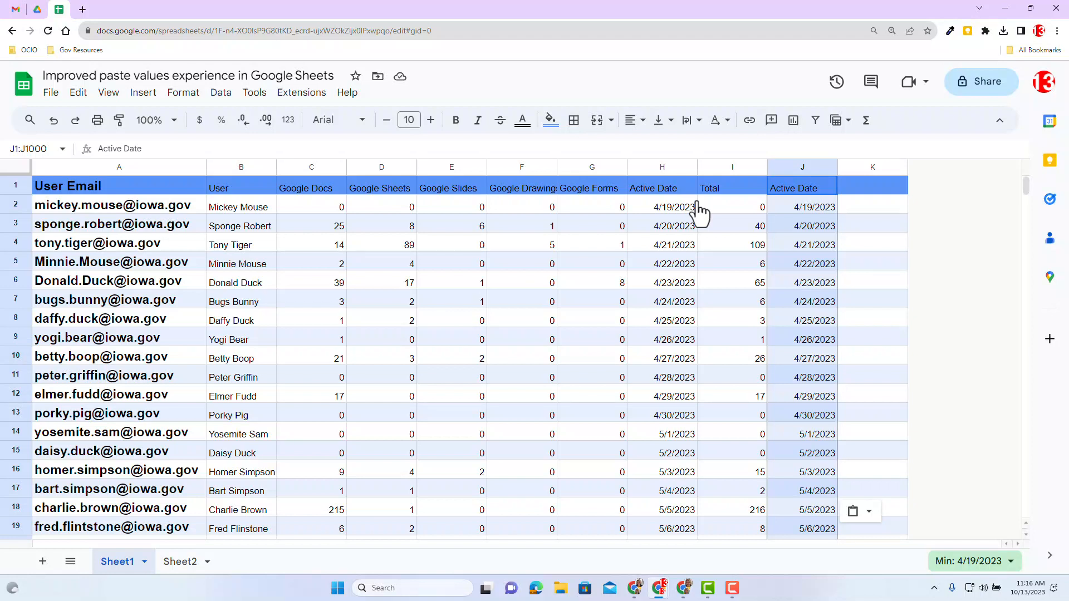
Copy the Total column I, which holds SUM formulas, and paste only its values into column K, starting at K1
left_click(724, 206)
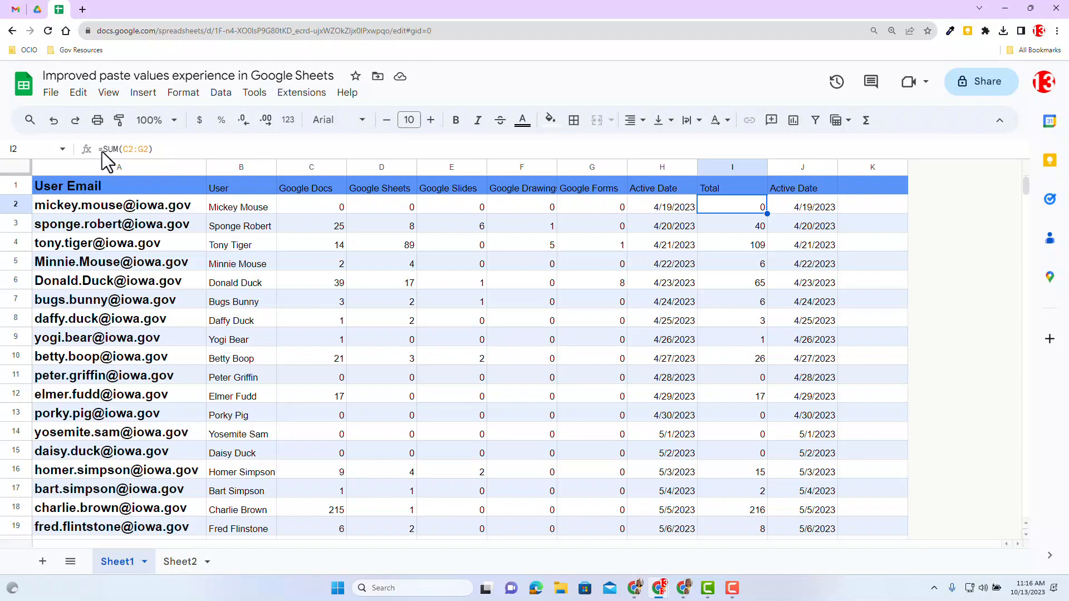
left_click(722, 168)
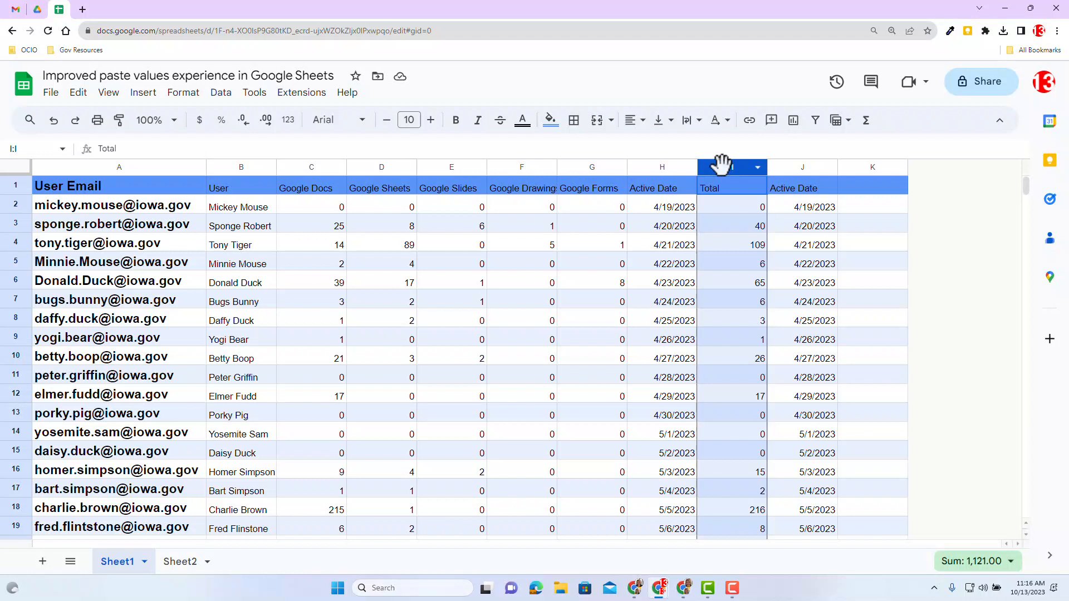
right_click(722, 165)
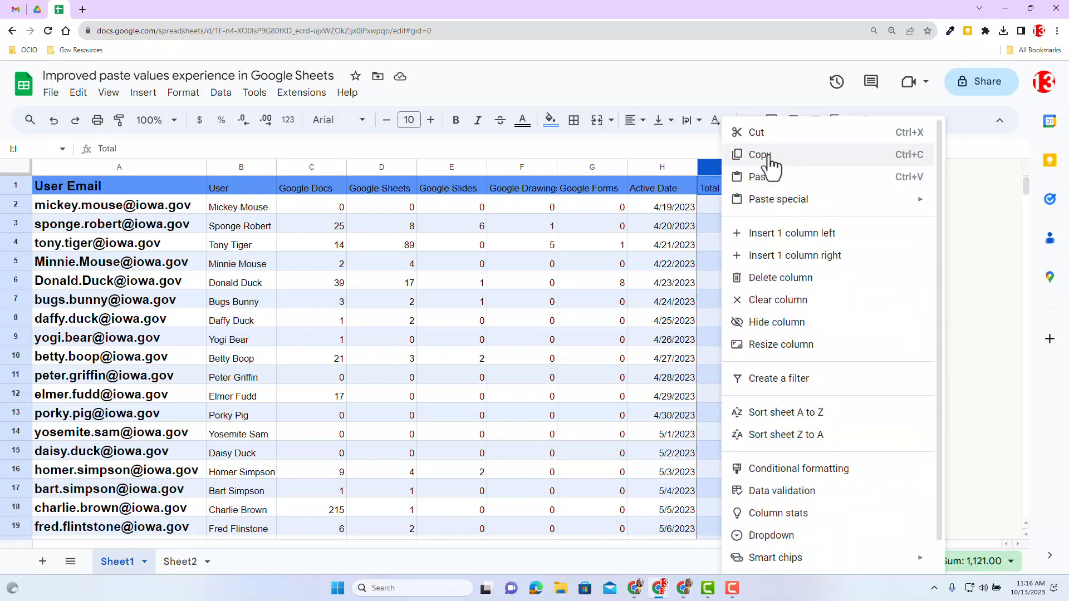
left_click(771, 156)
left_click(858, 186)
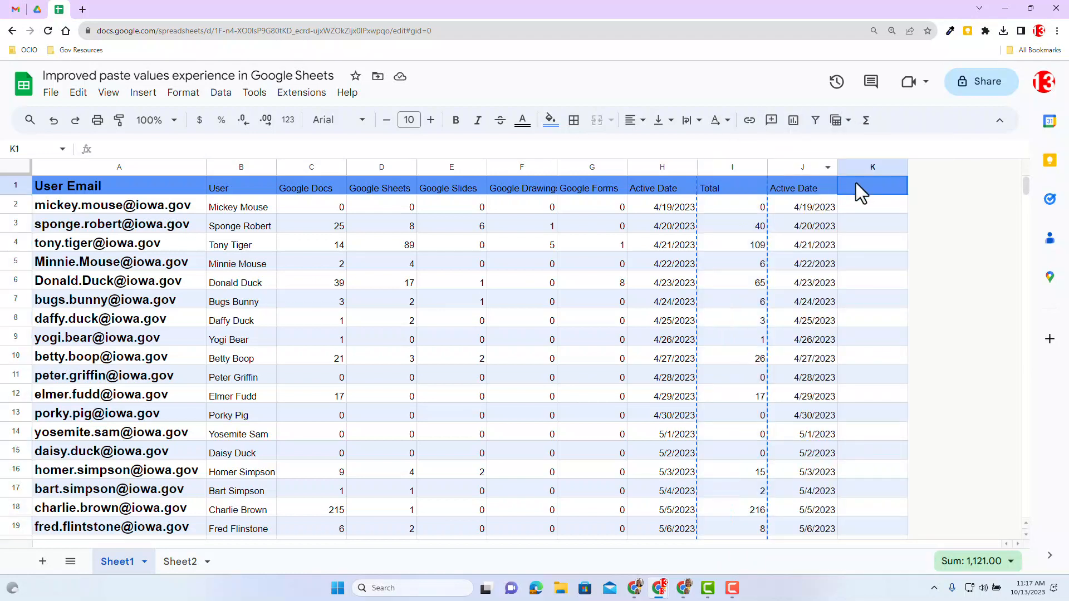
right_click(856, 183)
mouse_move(892, 199)
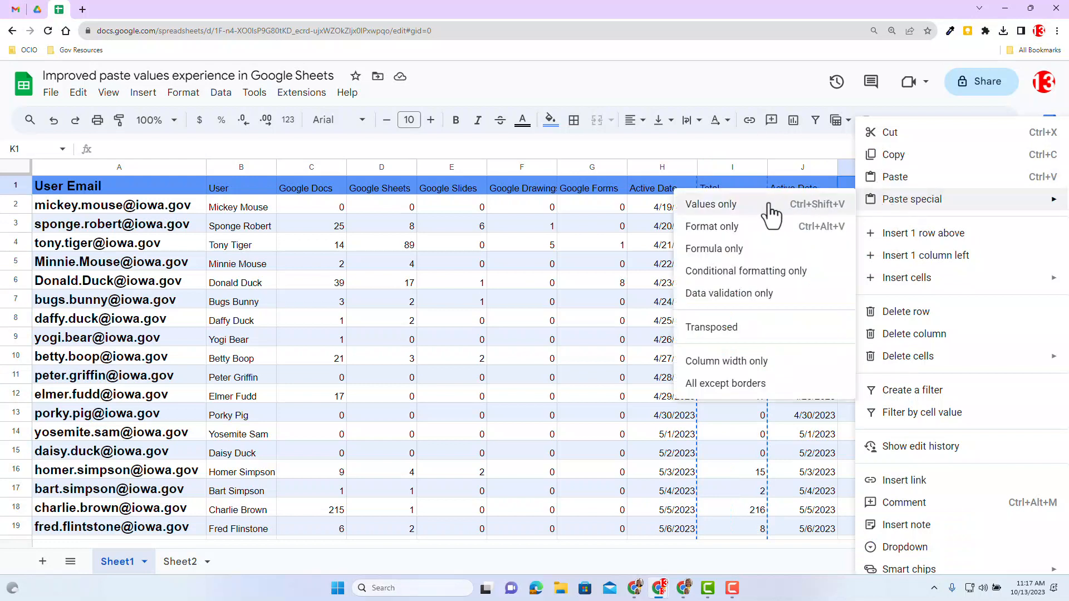
left_click(765, 203)
left_click(880, 208)
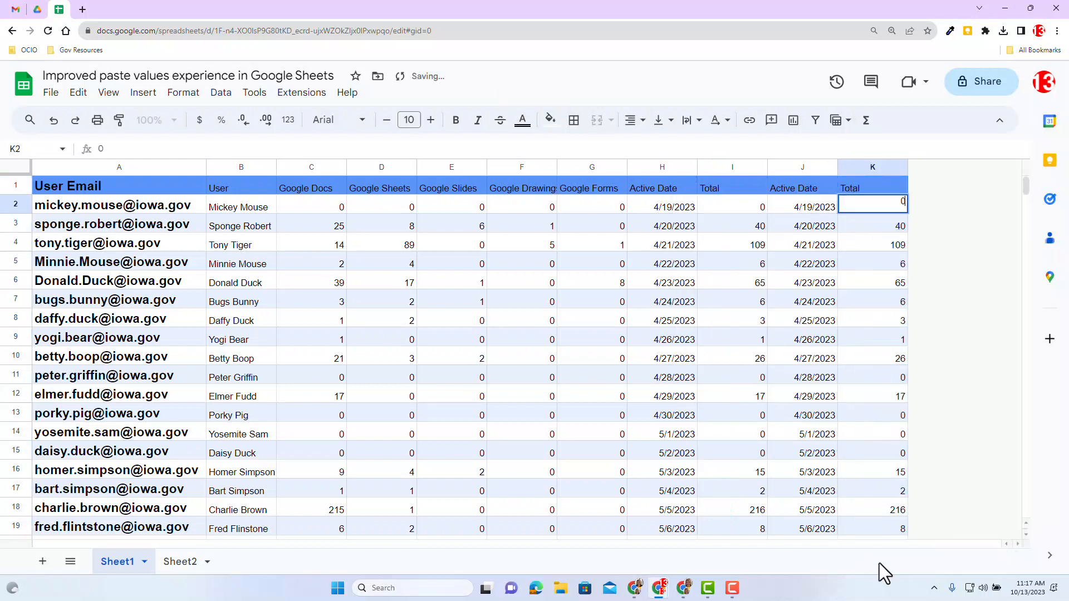
left_click(879, 285)
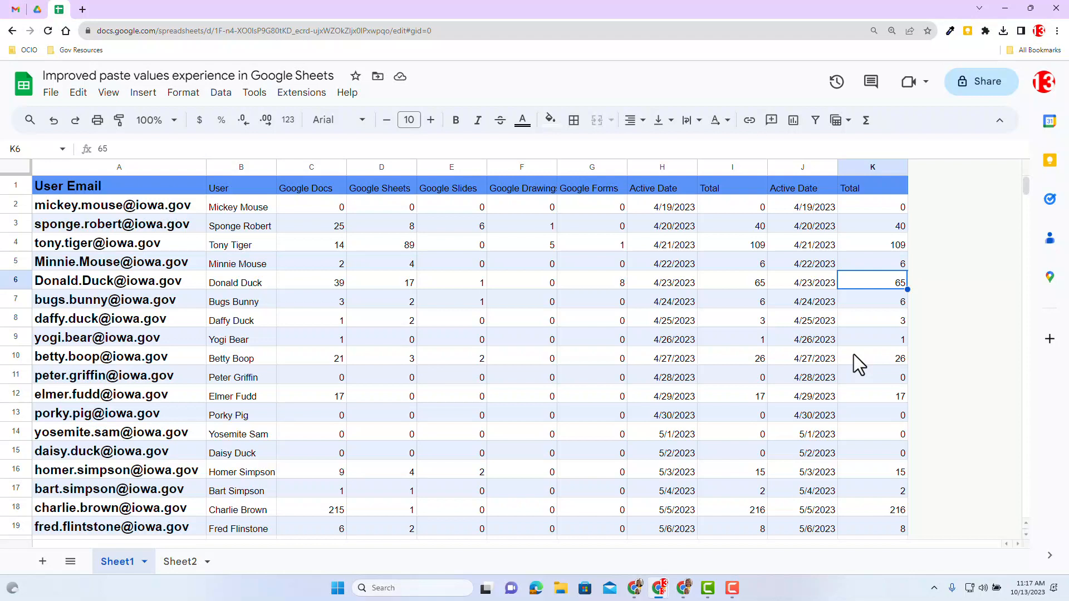
Copy the User Email column A and paste only its values into a new sheet, starting at A1
left_click(96, 166)
right_click(96, 167)
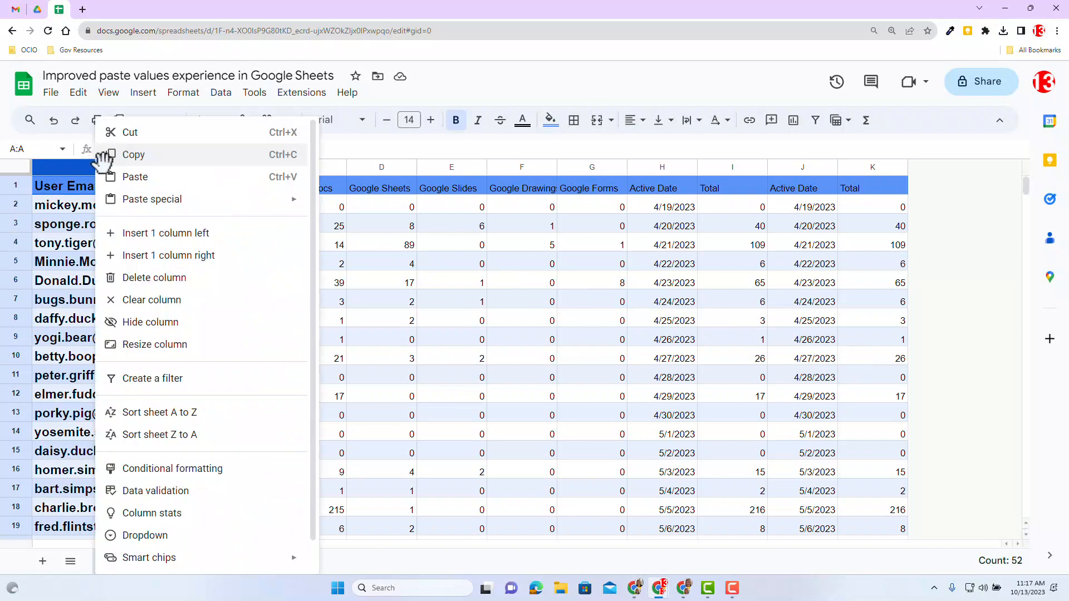
left_click(137, 157)
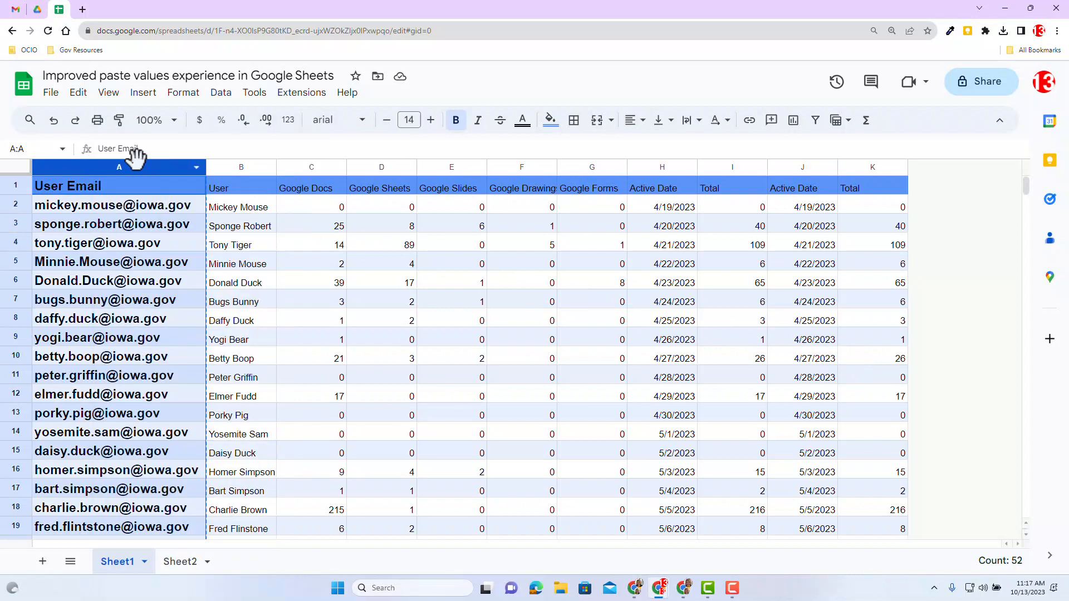
left_click(43, 562)
right_click(76, 181)
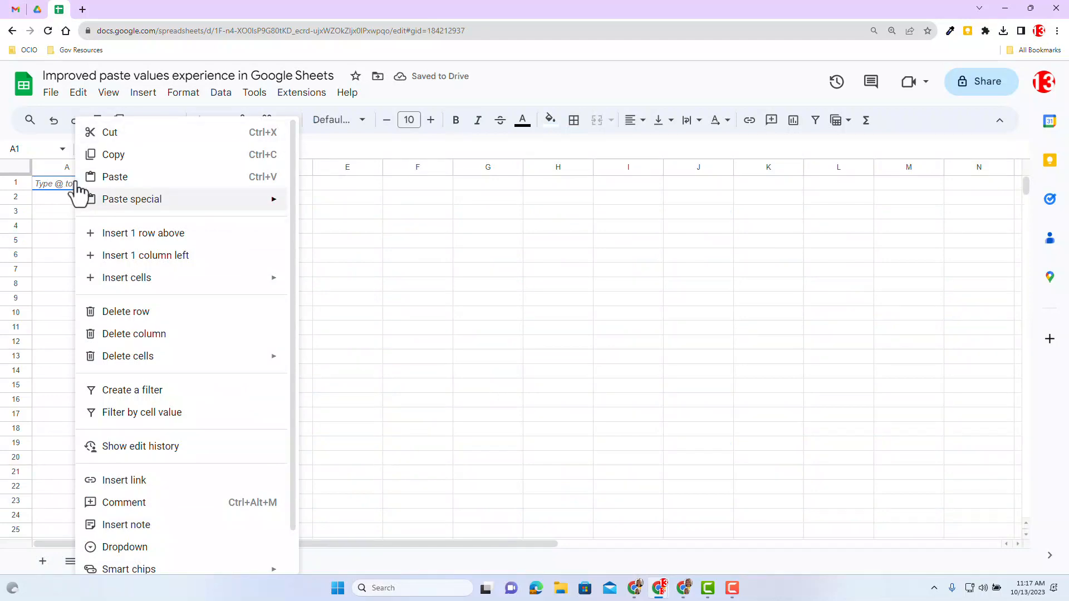
mouse_move(78, 192)
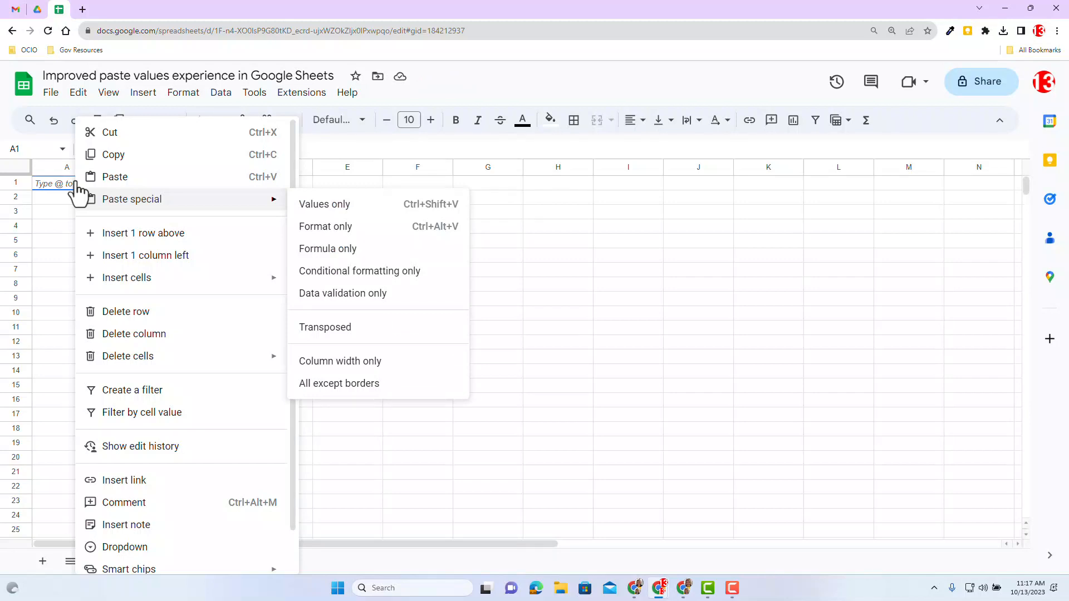
left_click(332, 204)
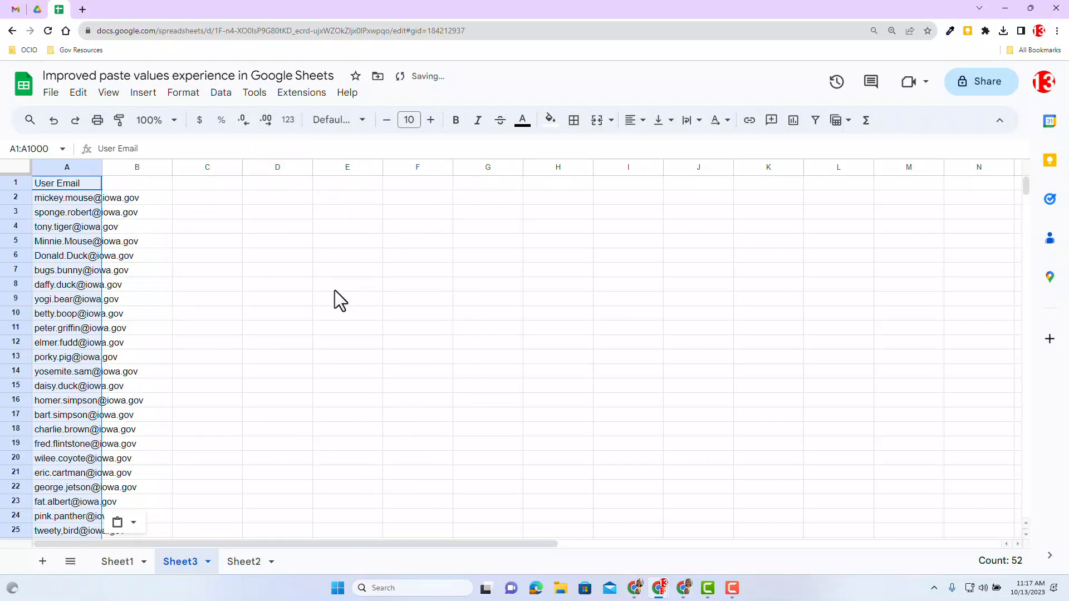
Paste only the format of the copied User Email column into column B, starting at B1
left_click(131, 179)
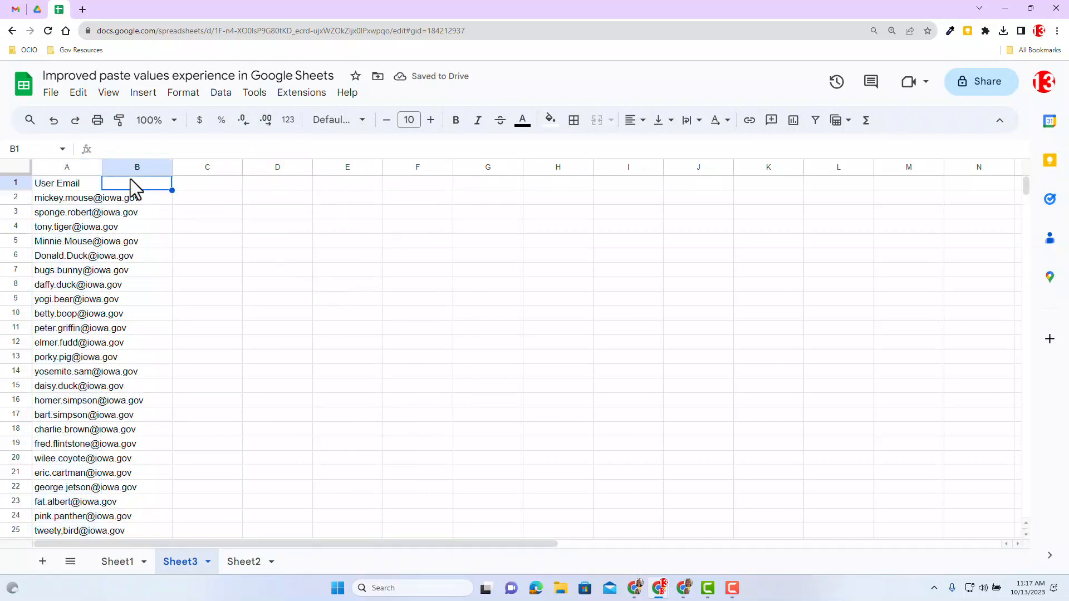
right_click(130, 179)
mouse_move(136, 194)
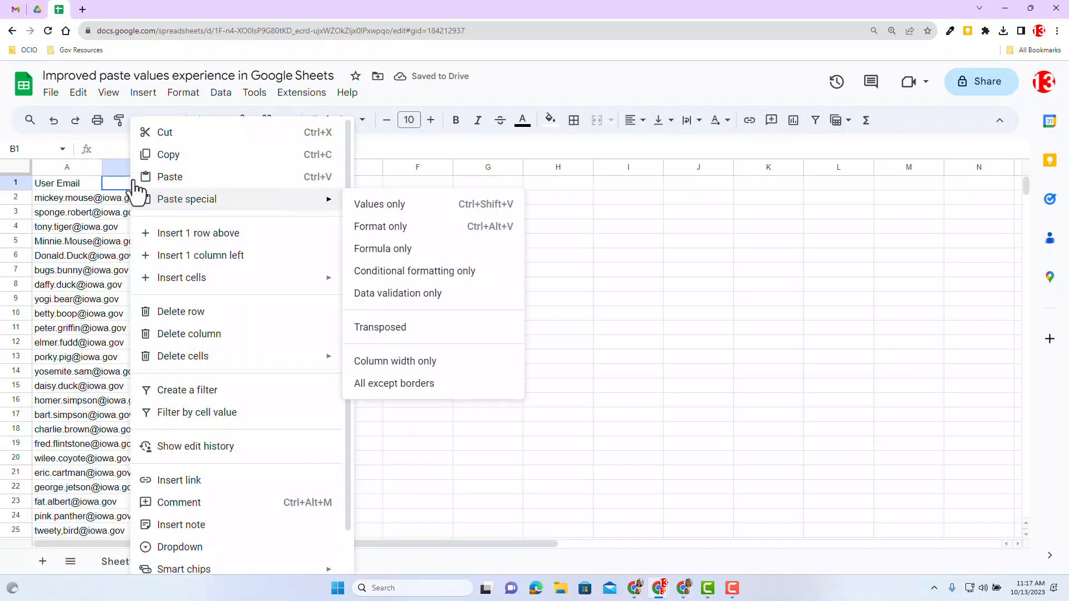
left_click(392, 228)
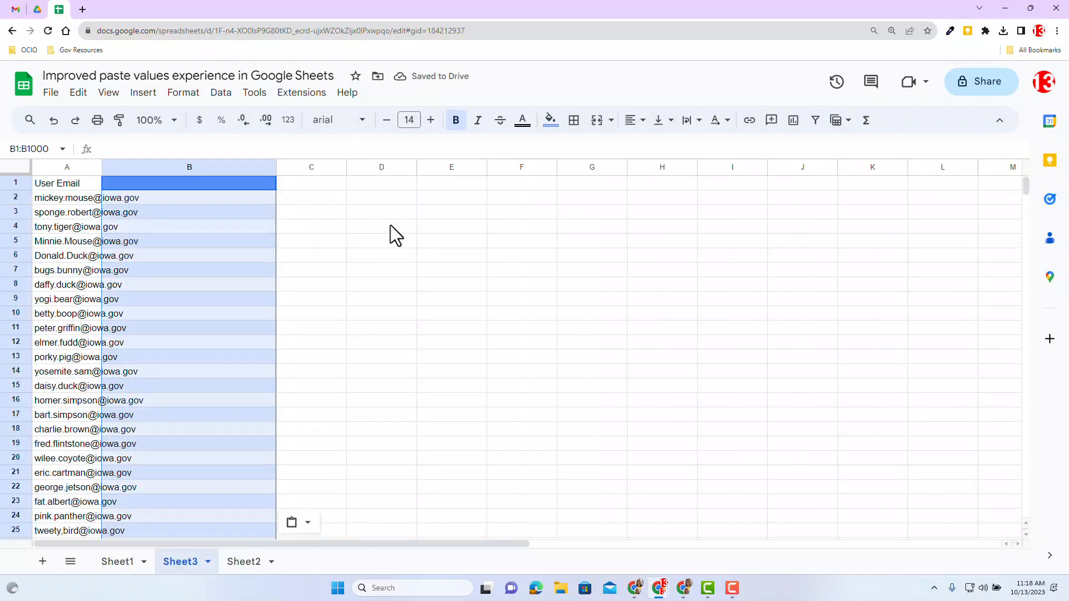
Paste the copied User Email column transposed along row 1, starting at C1
left_click(313, 186)
right_click(313, 186)
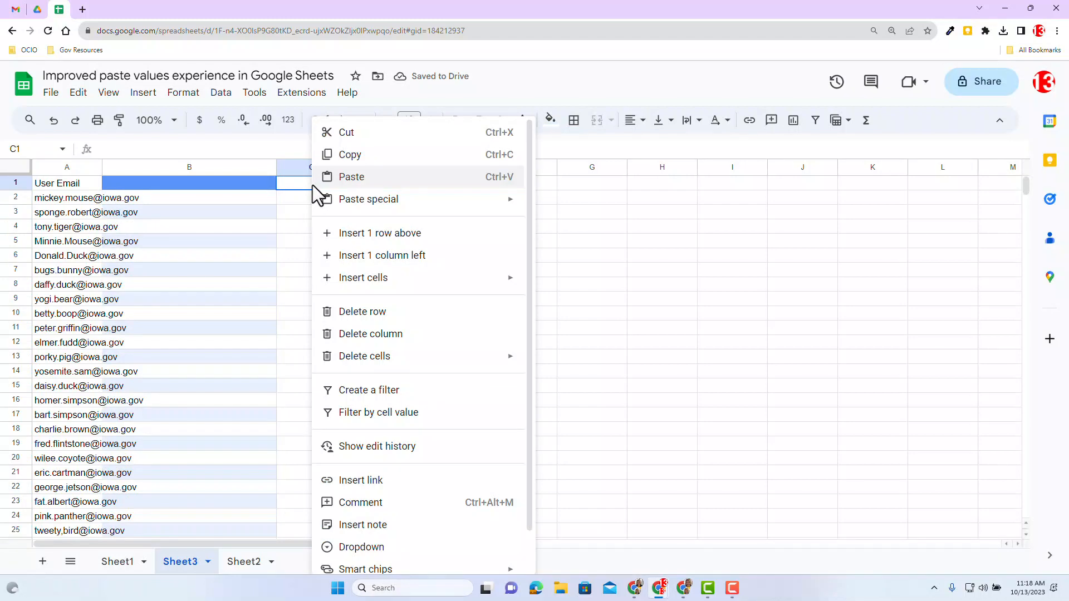
mouse_move(316, 198)
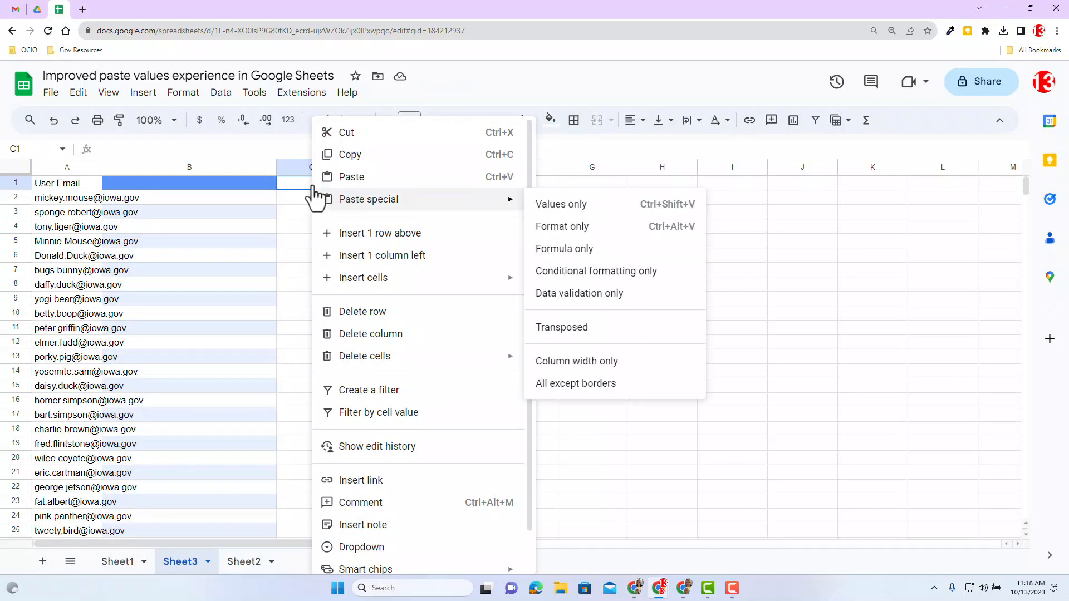
left_click(559, 328)
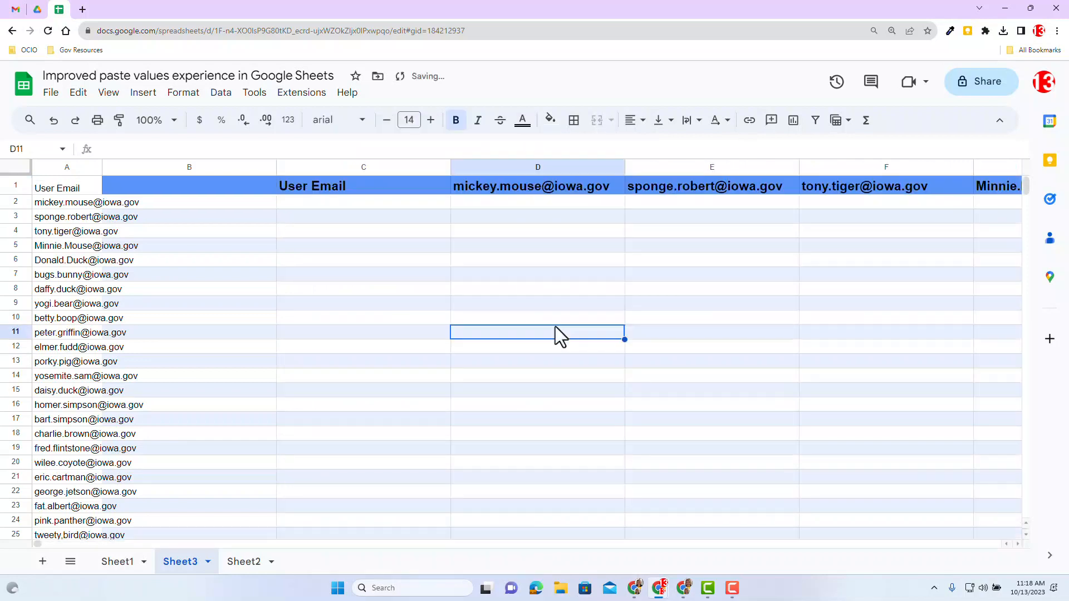
Examine the transposed entries along row 1, moving from C1 past their end and back to A1
left_click(365, 187)
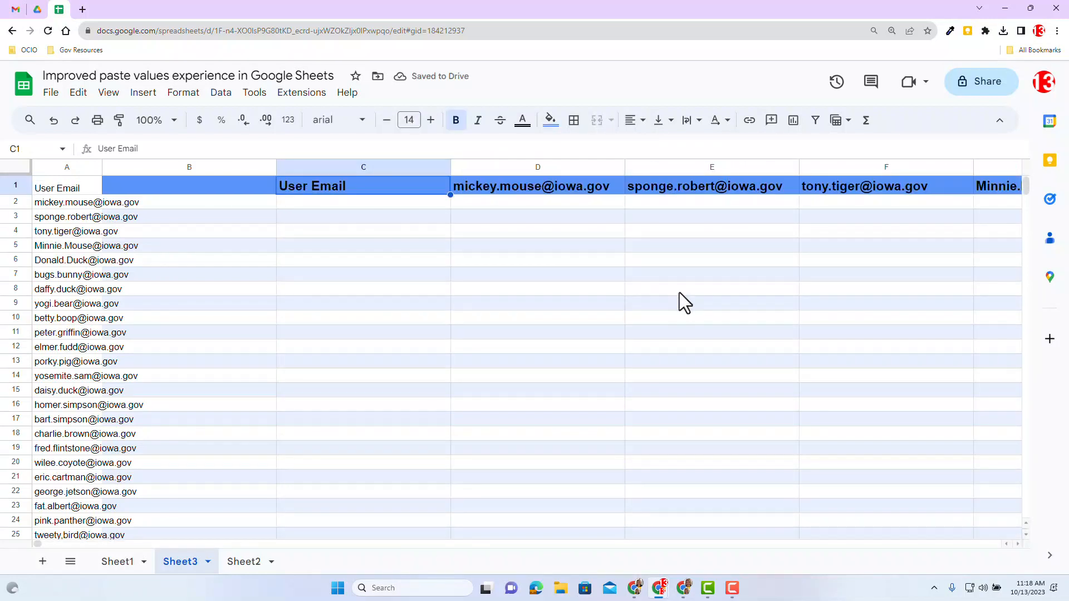
key("Right")
key("Right")
key("Right")
key("Right")
key("Right")
key("Right")
key("Right")
key("Right")
key("Right")
key("Right")
key("Right")
key("Right")
key("Right")
key("Right")
key("Right")
key("Right")
key("Right")
key("Right")
key("Right")
key("Right")
key("Right")
key("Right")
key("Right")
key("Right")
key("Right")
key("Right")
key("Right")
key("Right")
key("Right")
key("Right")
key("Right")
key("Right")
key("Right")
key("Right")
key("Right")
key("Right")
key("Right")
key("Right")
key("Right")
key("Right")
key("Left")
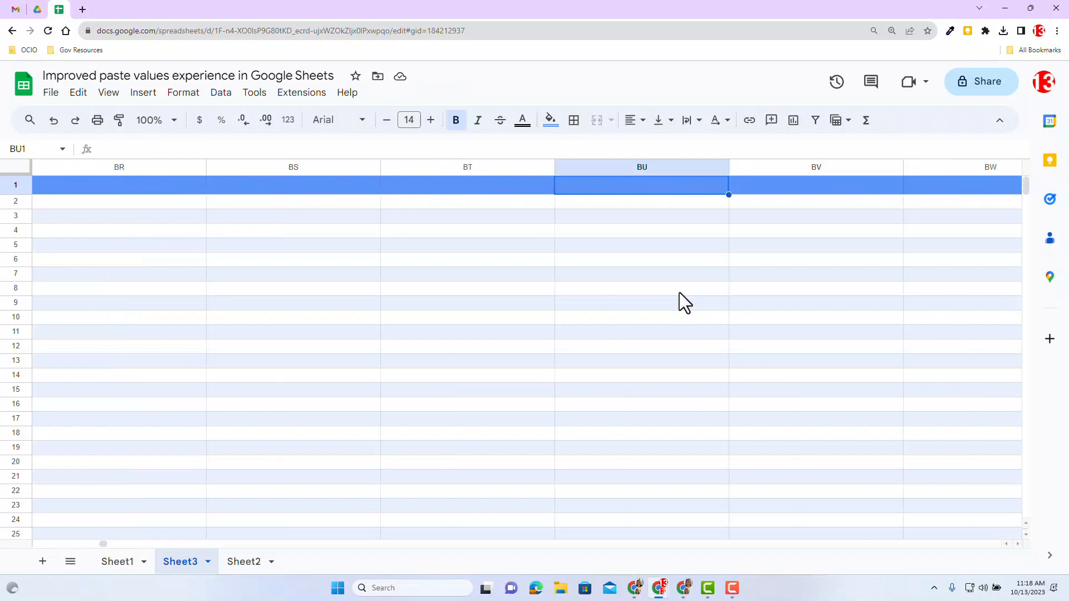
key("Left")
key("Left")
key("Left")
key("Left")
key("Left")
key("Left")
key("Left")
key("Left")
key("Left")
key("Left")
key("Left")
key("Left")
key("Left")
key("Left")
key("Left")
key("Left")
key("Left")
key("Left")
key("Left")
key("Left")
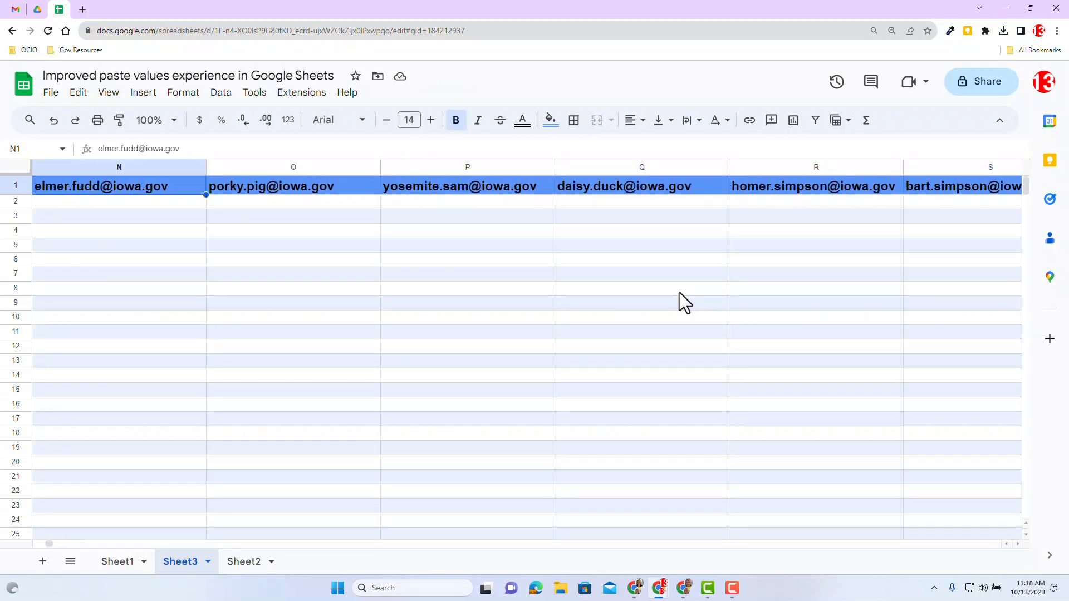
key("Left")
key("Left")
key("Left")
key("Left")
key("Left")
key("Left")
key("Left")
key("Left")
key("Left")
key("Left")
key("Left")
key("Left")
key("Left")
key("Left")
key("Left")
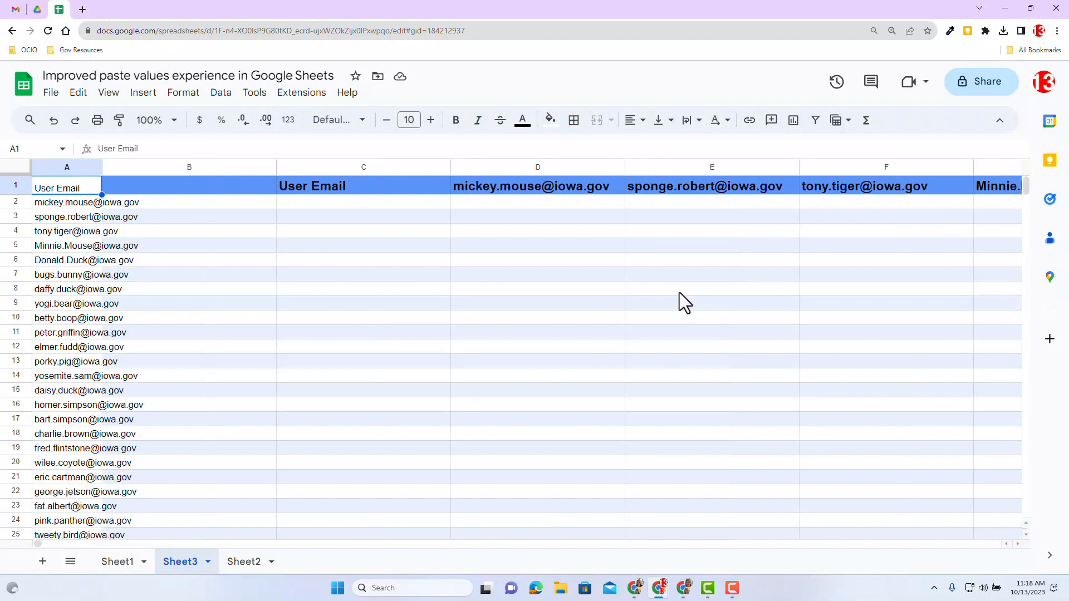
Undo the transposed paste of the User Email column
key("ctrl+z")
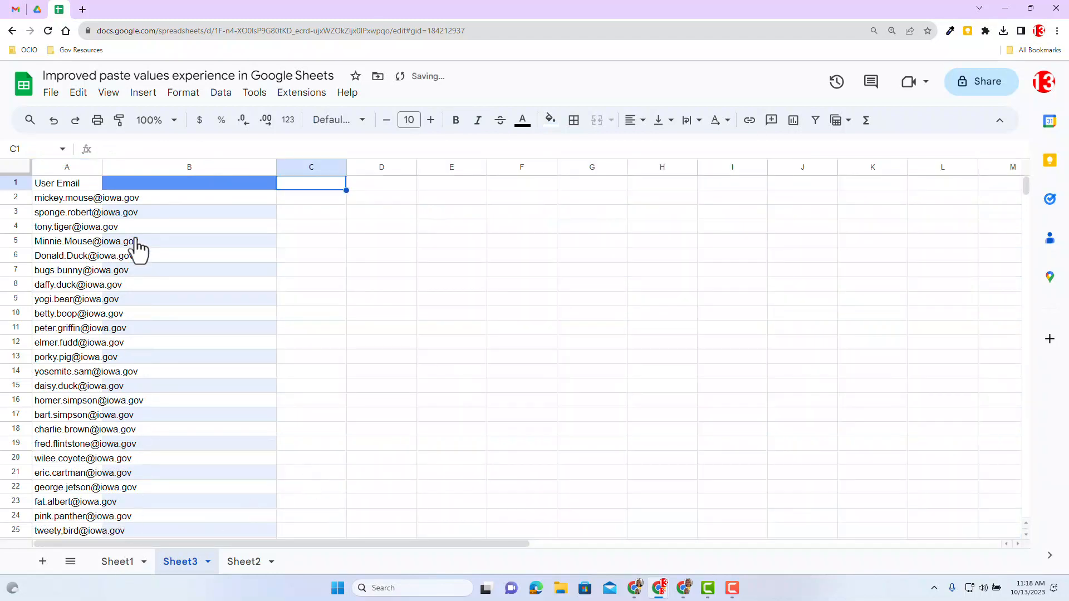
Copy header row 1 from Sheet1 and paste it transposed into a new sheet, starting at A1
left_click(114, 563)
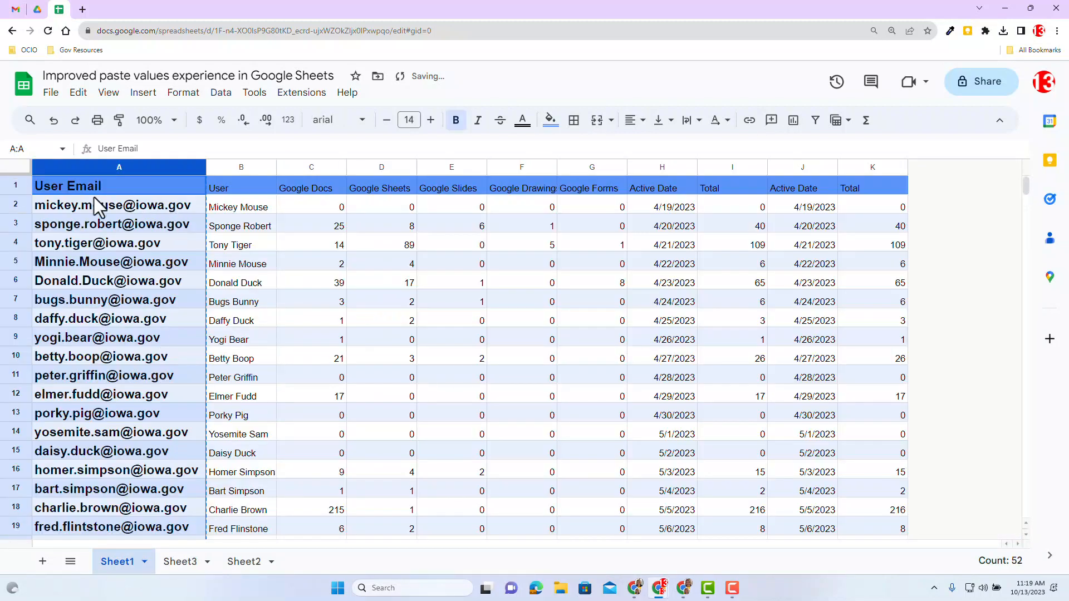
left_click(7, 185)
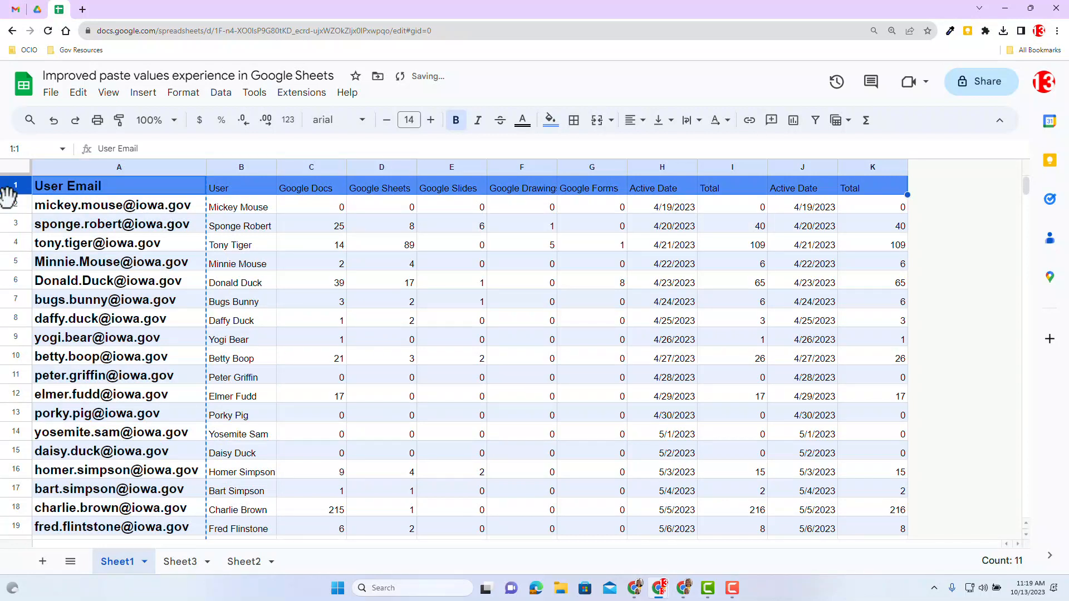
right_click(13, 186)
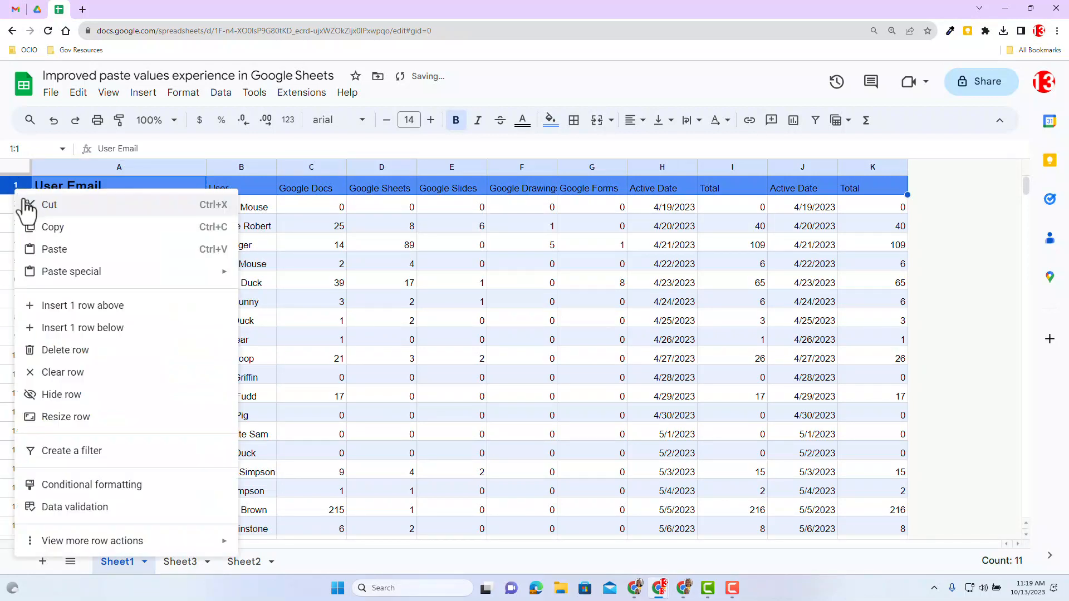
left_click(56, 233)
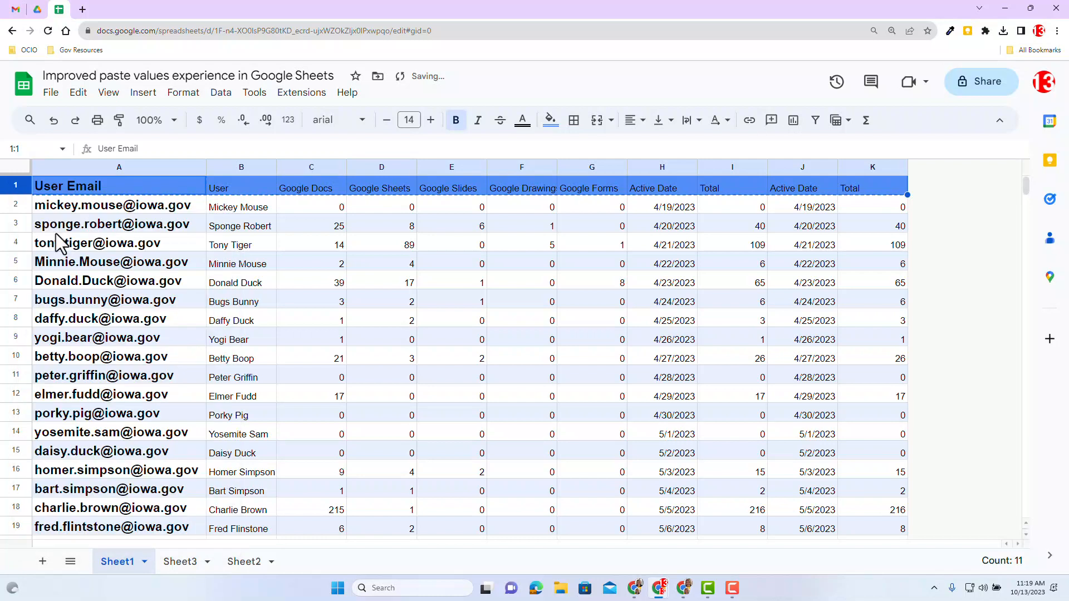
left_click(42, 561)
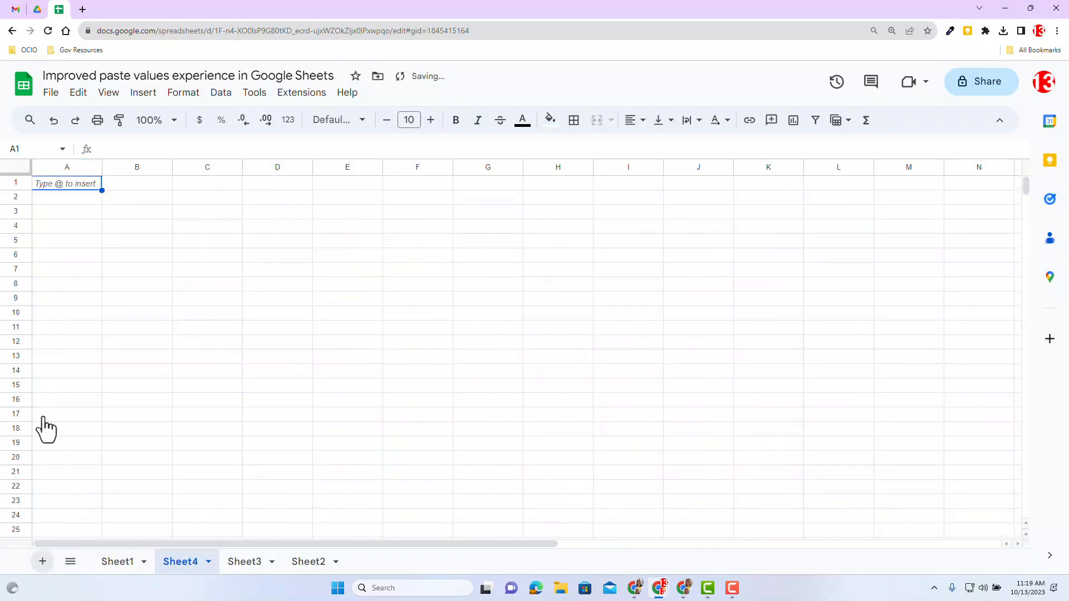
right_click(50, 187)
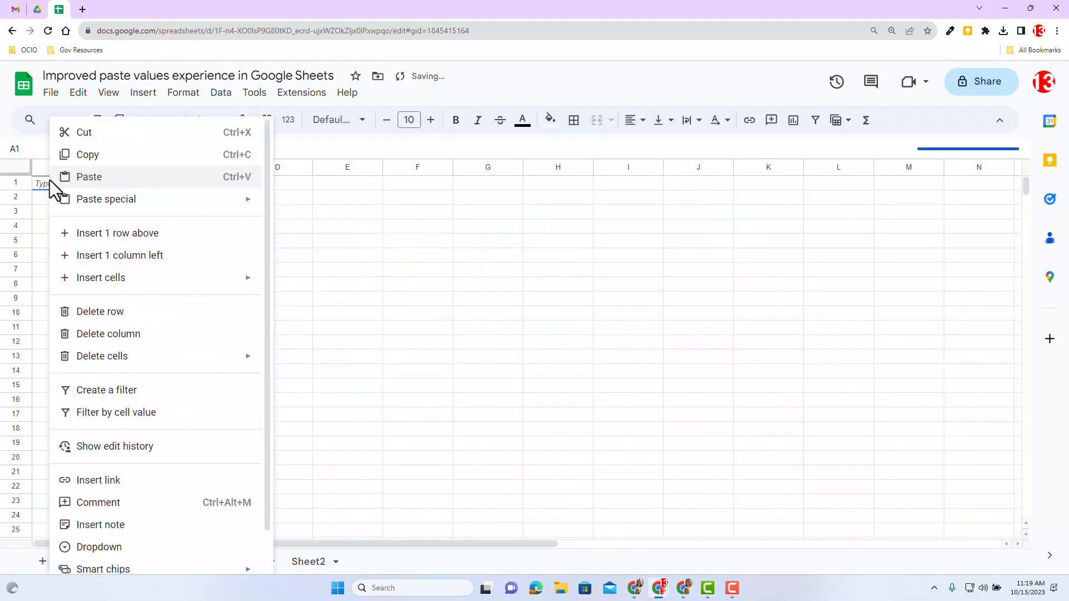
mouse_move(72, 201)
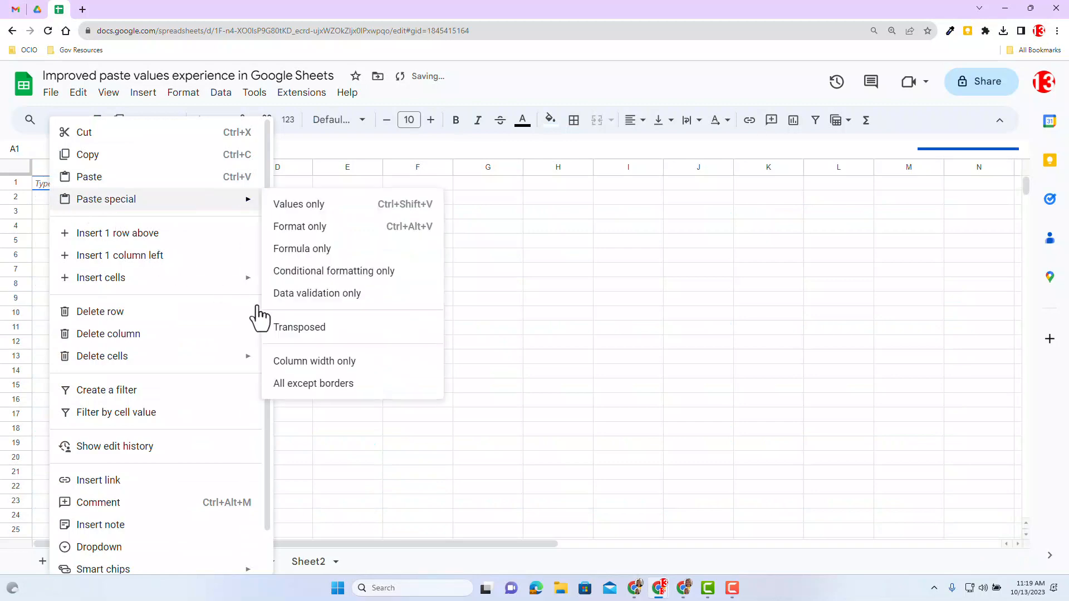
left_click(299, 327)
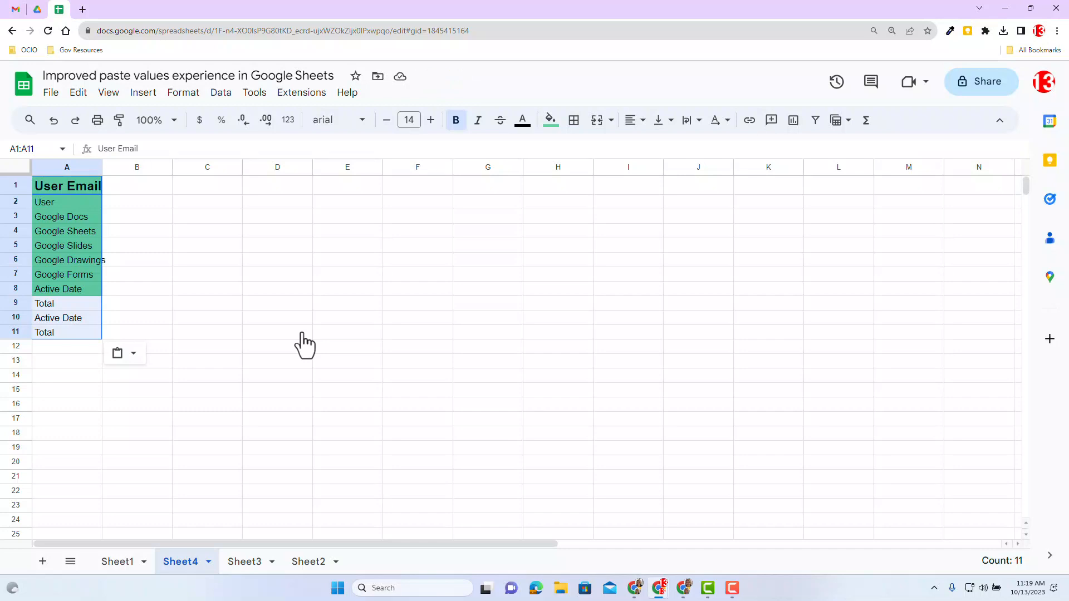
Bring up the paste special options for cell B1, beside the transposed headers
right_click(145, 186)
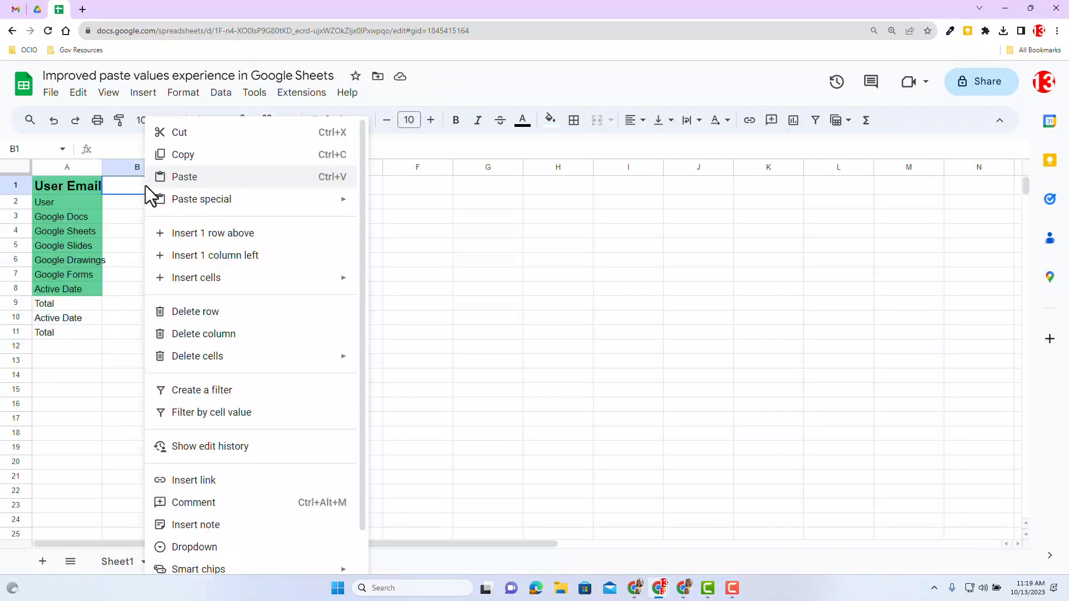
mouse_move(147, 189)
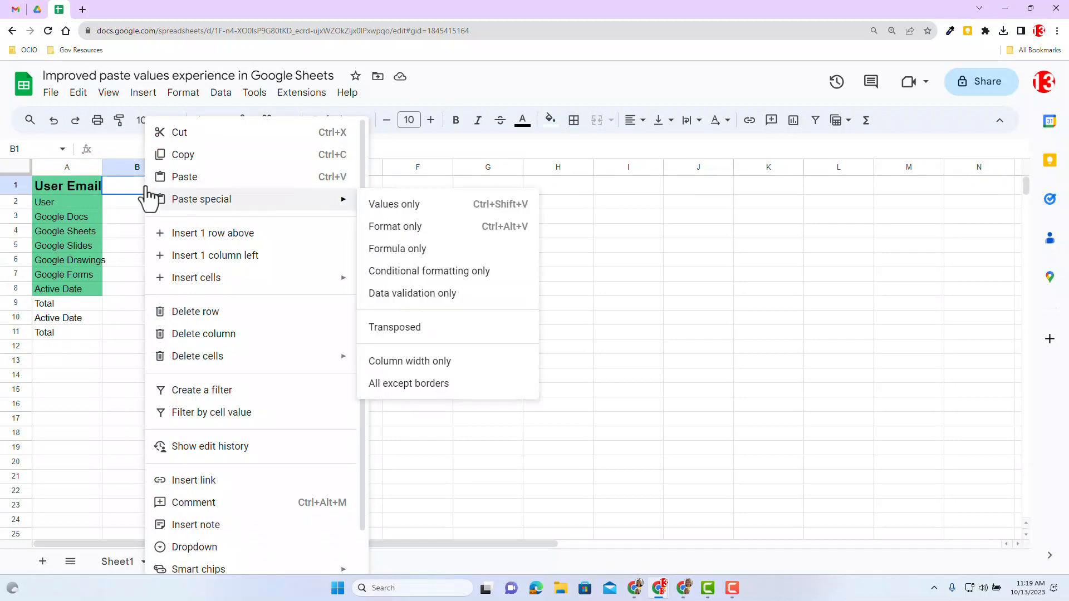